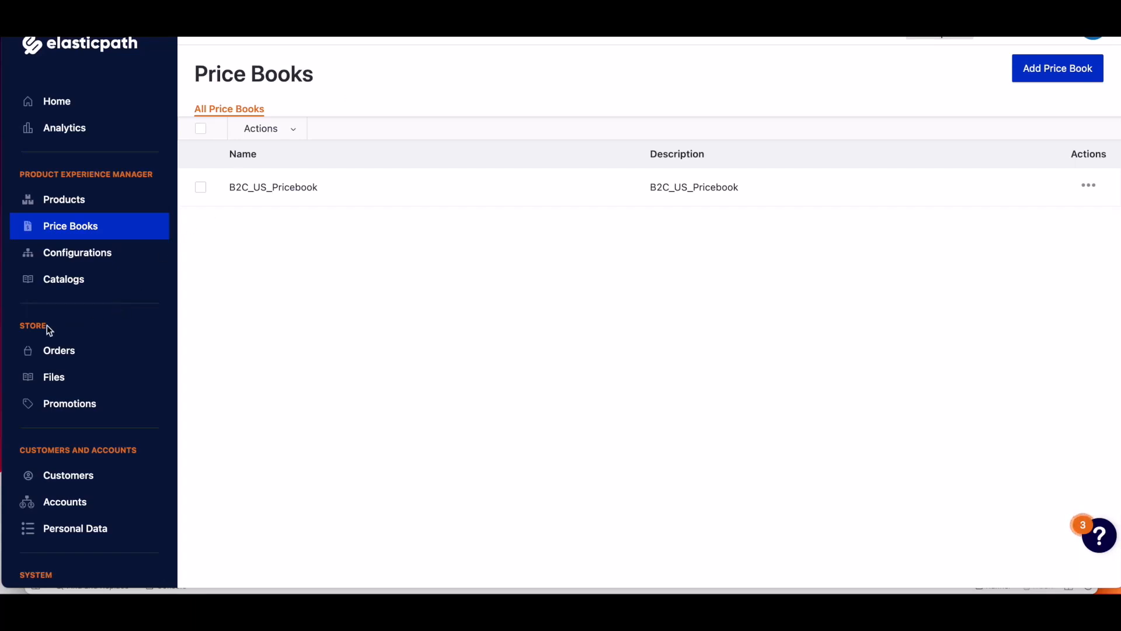
# Open the Integrations Hub marketplace and search its integrations for "price".
pyautogui.scroll(-4, 44, 398)
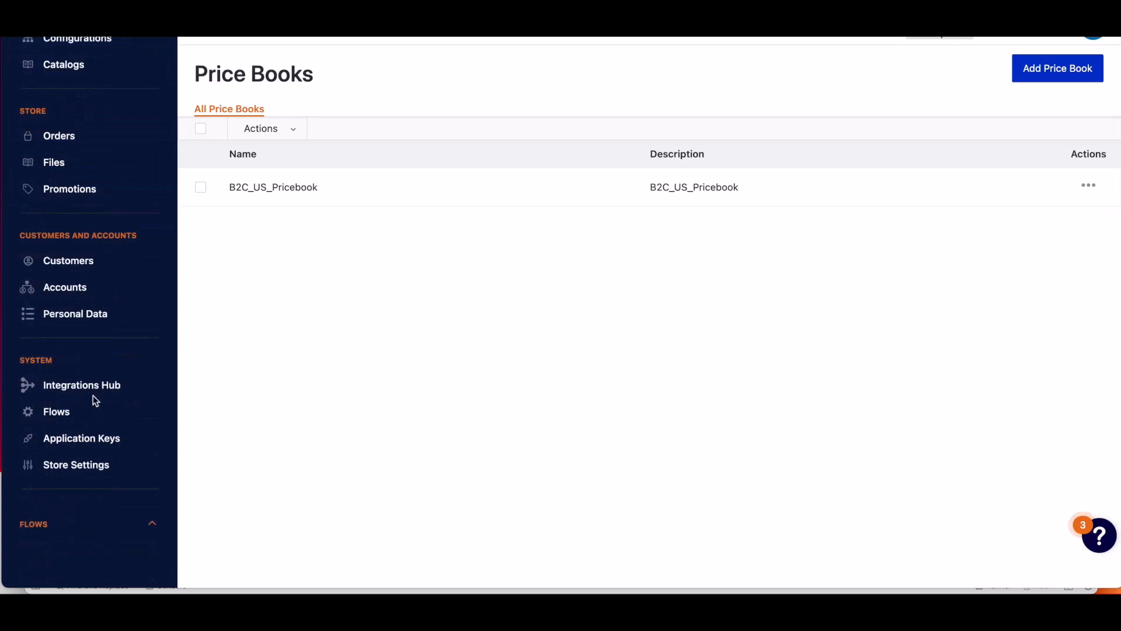
pyautogui.click(98, 391)
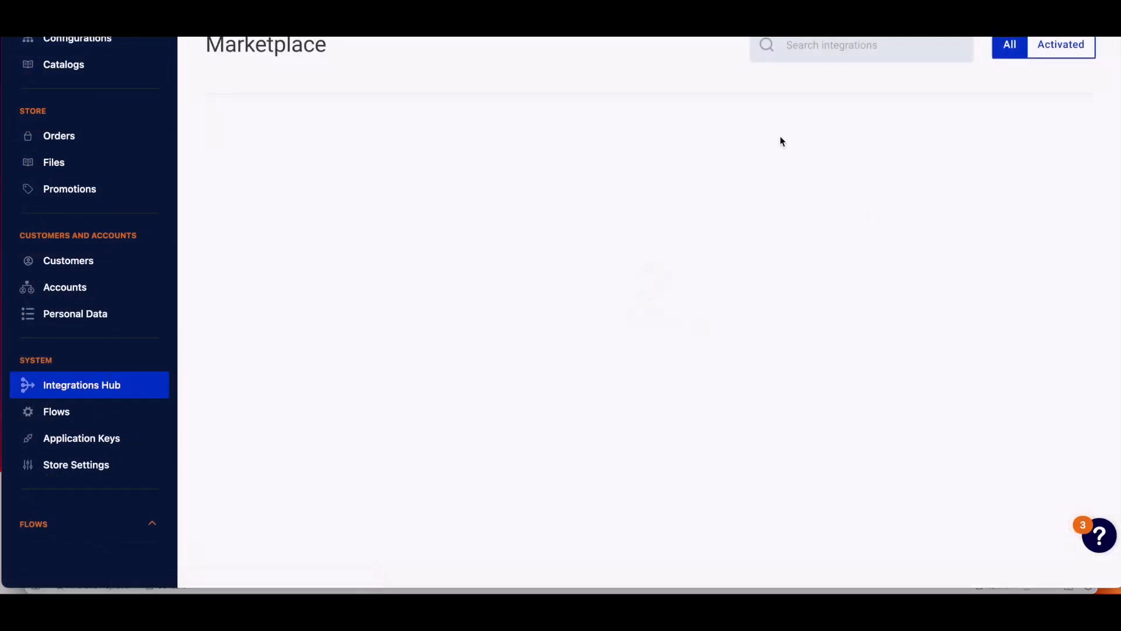
pyautogui.click(825, 51)
pyautogui.write('price')
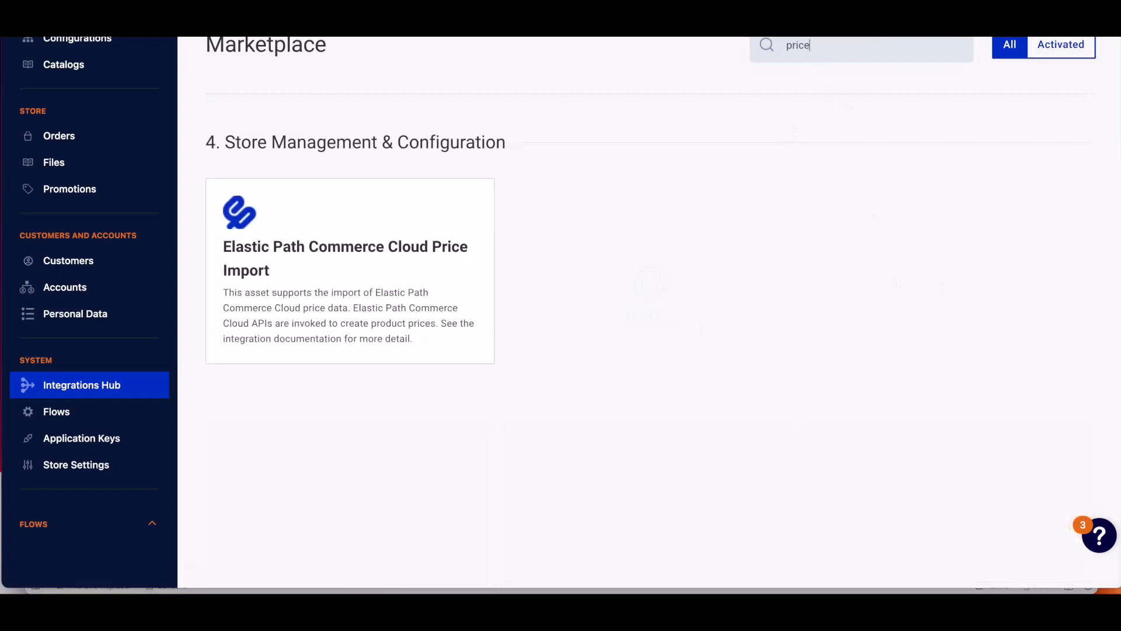
# Start configuring the Elastic Path Commerce Cloud Price Import integration, view its trigger details, and continue to the configuration step.
pyautogui.click(349, 249)
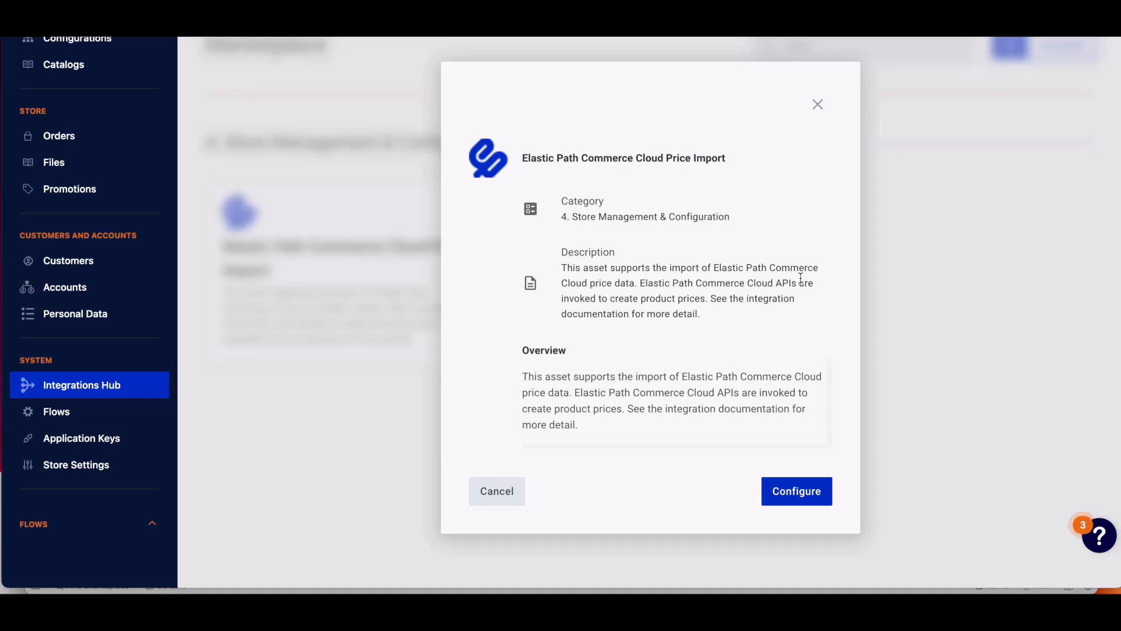
pyautogui.click(807, 493)
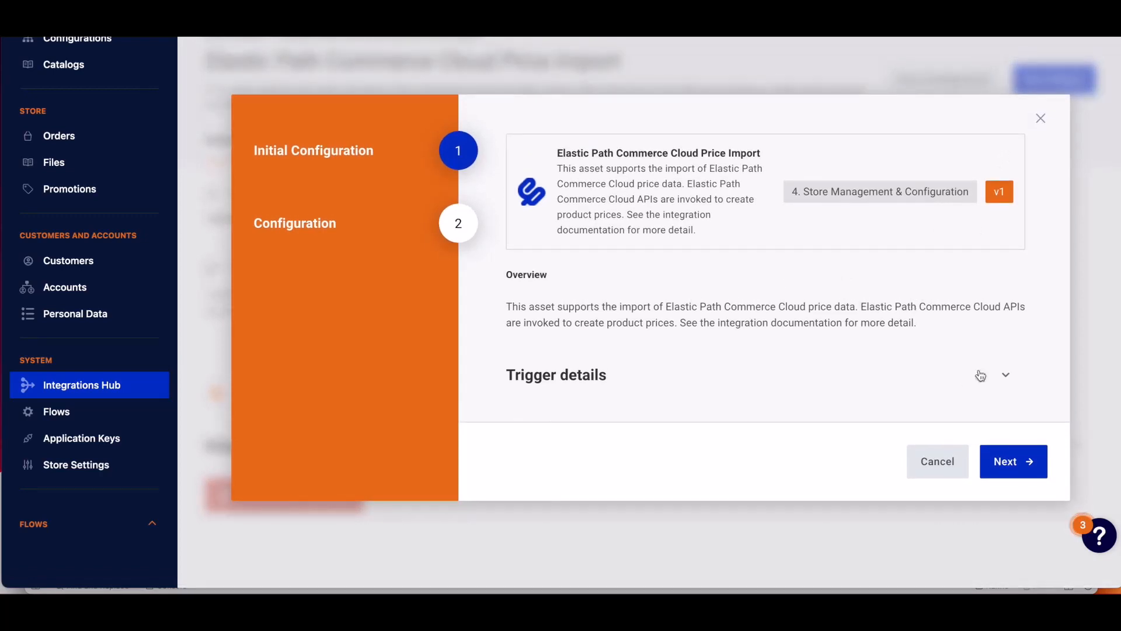
pyautogui.click(1006, 375)
pyautogui.scroll(-2, 902, 313)
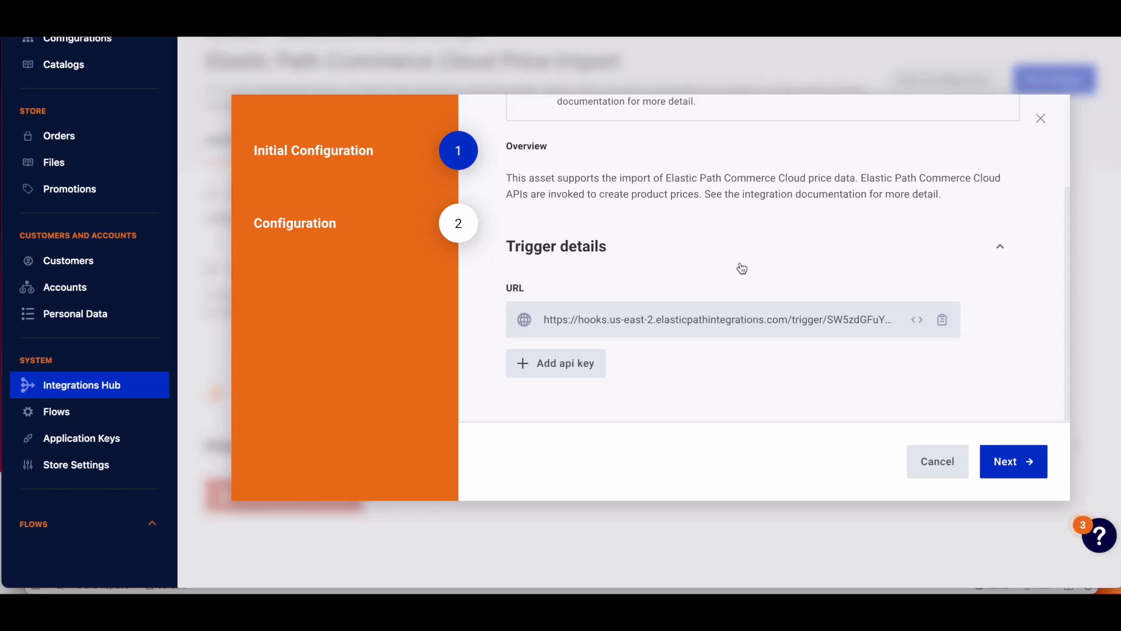
pyautogui.click(1009, 464)
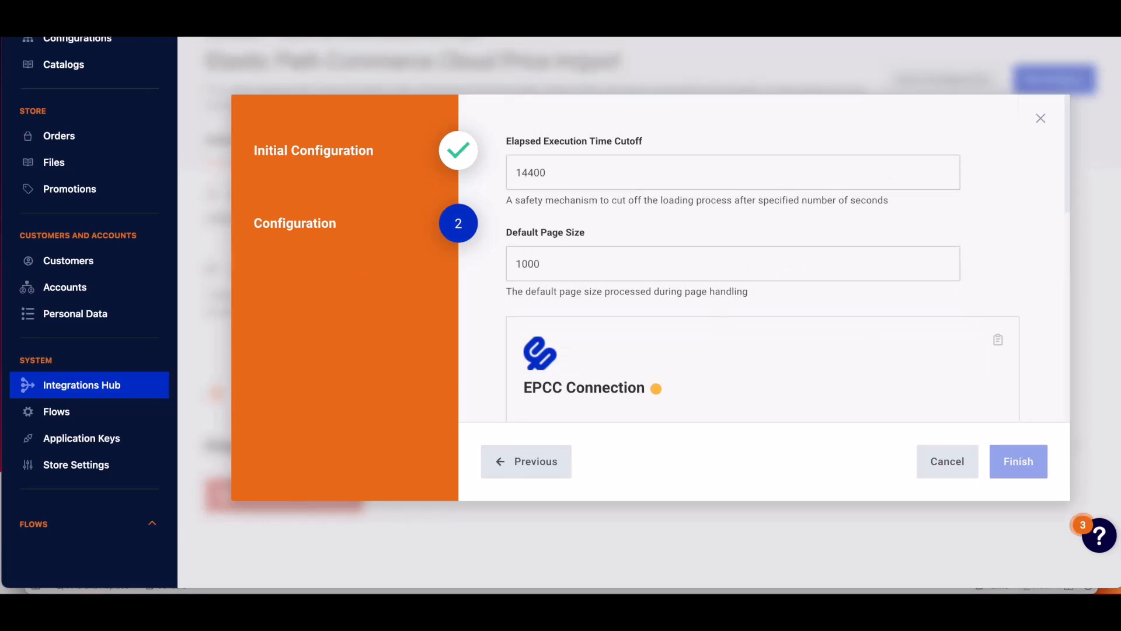
# Replace the EPCC Connection's Client ID with the pasted client ID.
pyautogui.scroll(-1, 848, 382)
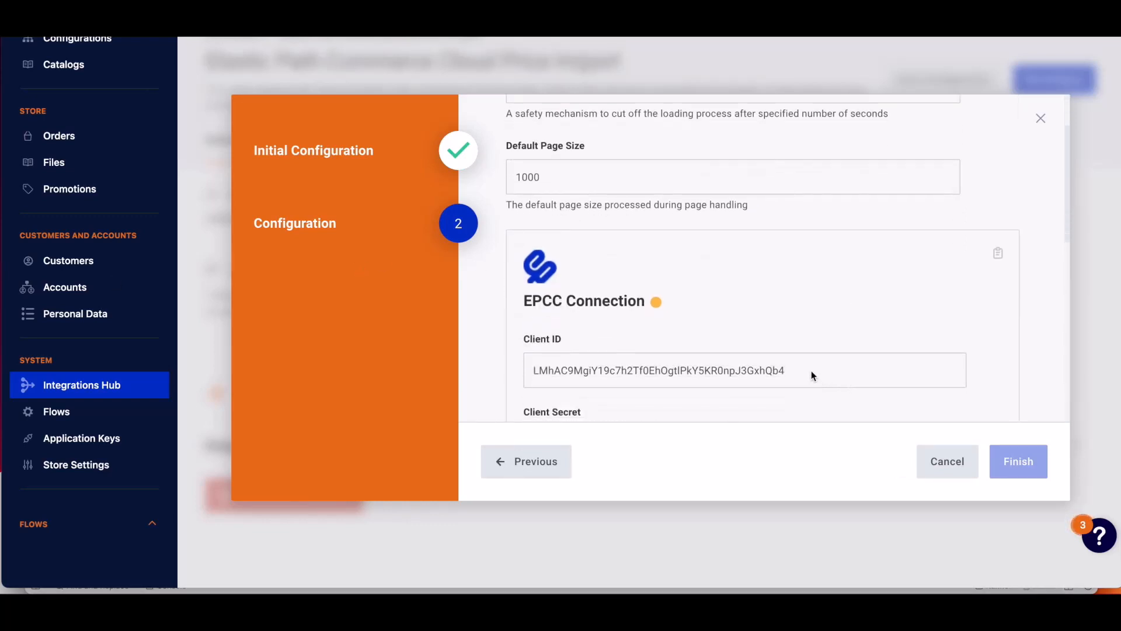
pyautogui.doubleClick(803, 368)
pyautogui.write('41trRcmTK8ZOQU2gs5fvsqV5N57VGCesJEg8UNFolk')
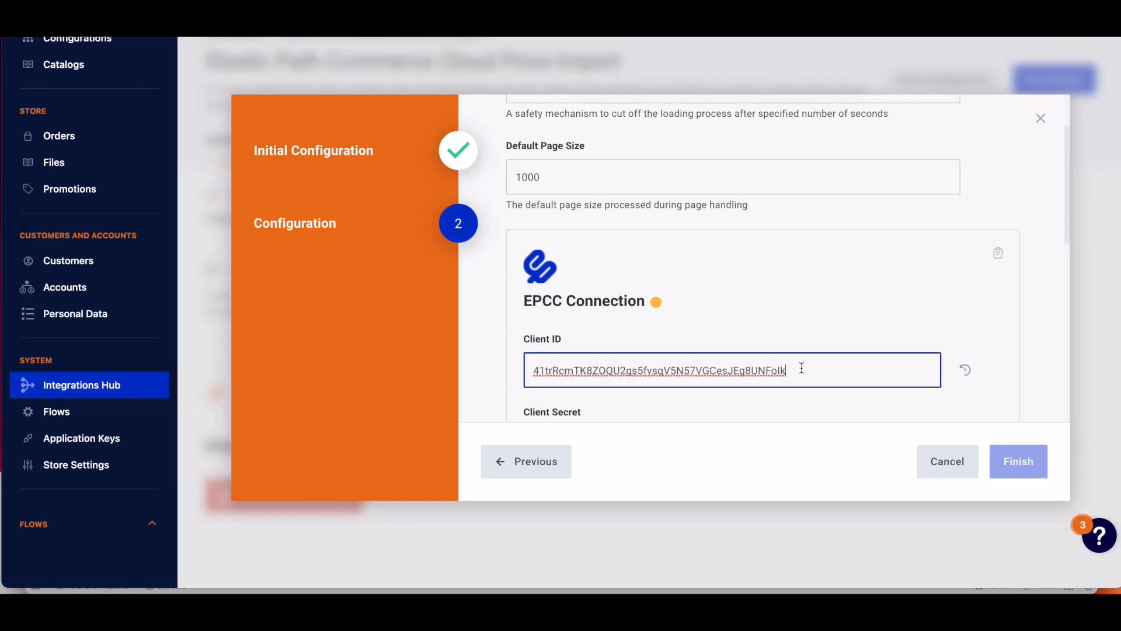
pyautogui.press('super+Tab')
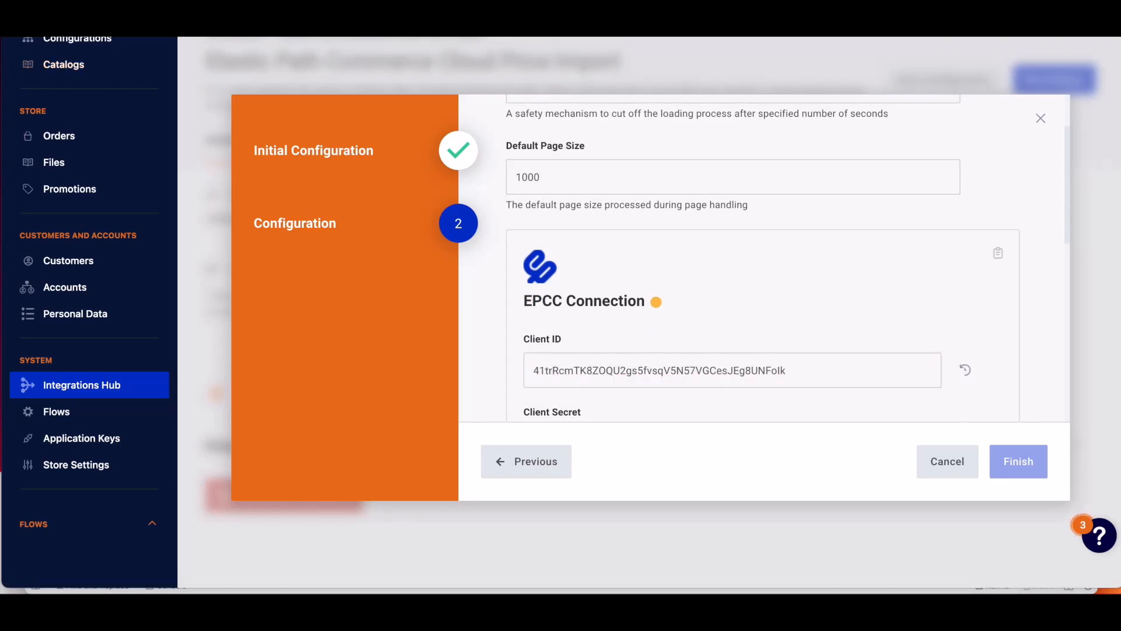
# Paste the client secret into the EPCC Connection's Client Secret field.
pyautogui.scroll(-1, 710, 372)
pyautogui.click(727, 373)
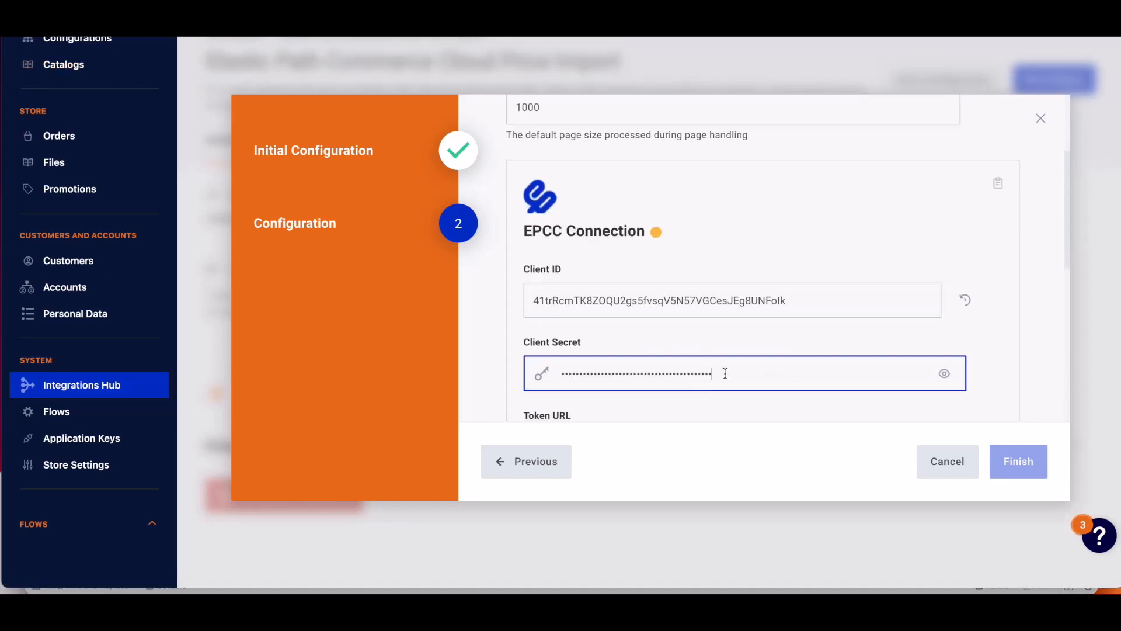
pyautogui.doubleClick(726, 374)
pyautogui.hotkey('ctrl', 'v')
pyautogui.press('super+Tab')
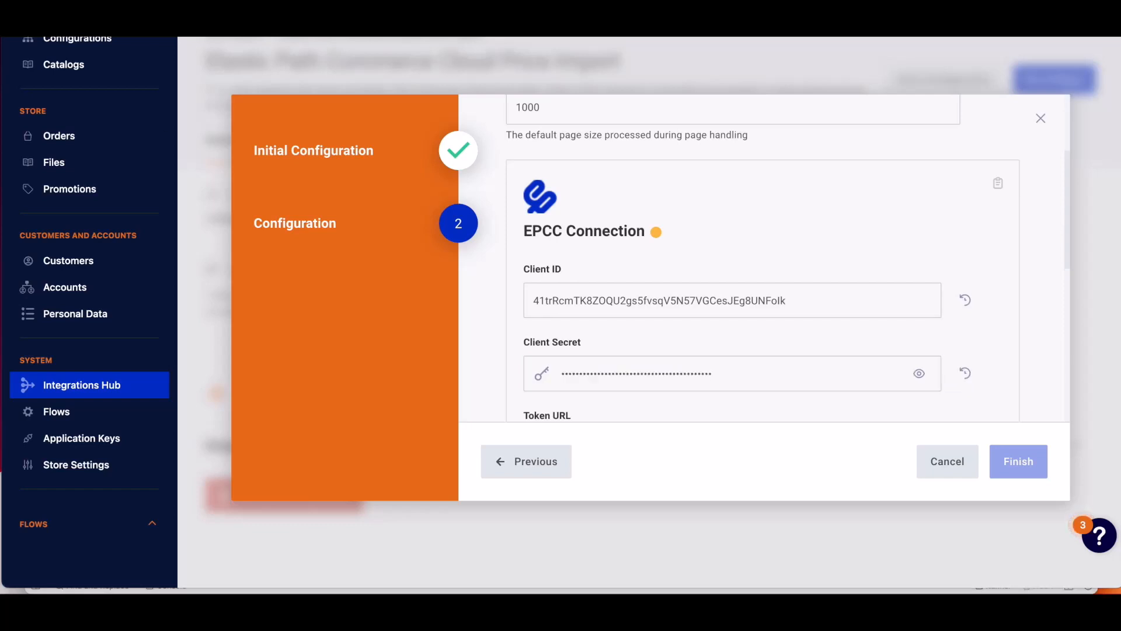
# Replace the Token URL with the pasted staging access-token URL.
pyautogui.scroll(-1, 699, 278)
pyautogui.press('super+Tab')
pyautogui.click(690, 405)
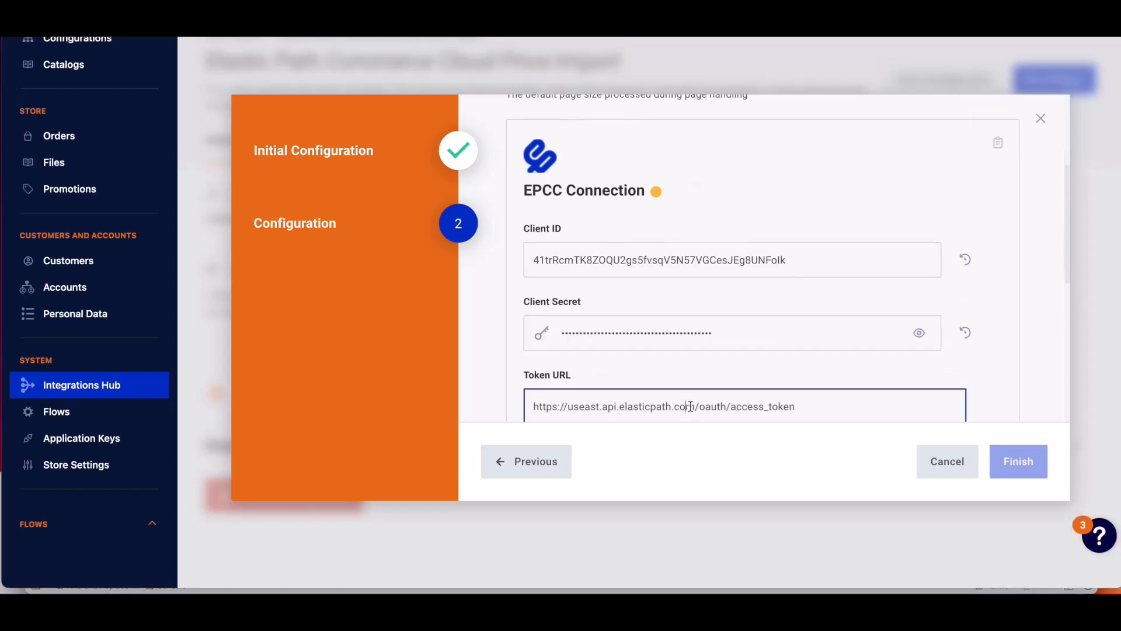
pyautogui.moveTo(693, 406); pyautogui.dragTo(529, 406)
pyautogui.hotkey('ctrl', 'v')
# Connect the EPCC connection, close the authorization page, and finish the integration setup.
pyautogui.scroll(2, 964, 363)
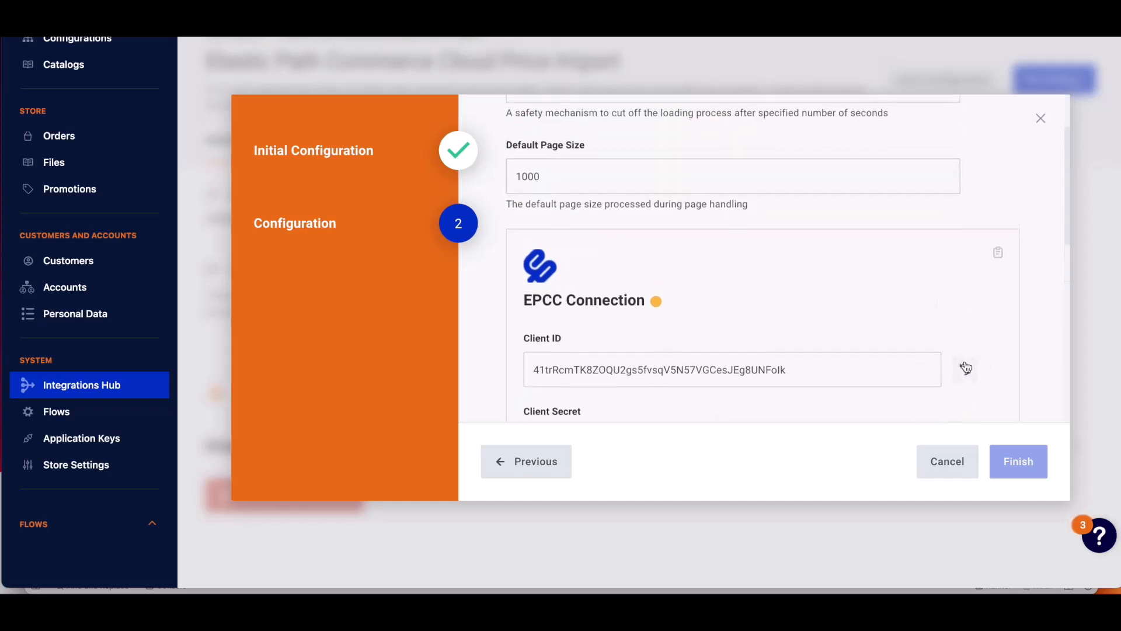
pyautogui.scroll(1, 965, 365)
pyautogui.scroll(-7, 965, 362)
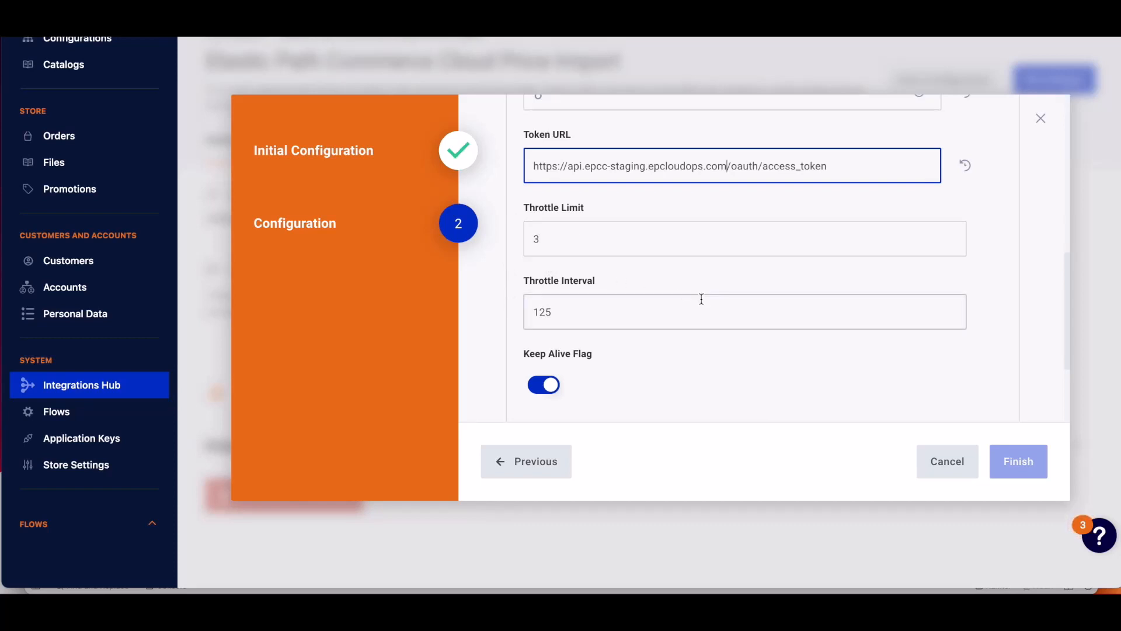
pyautogui.scroll(-3, 896, 316)
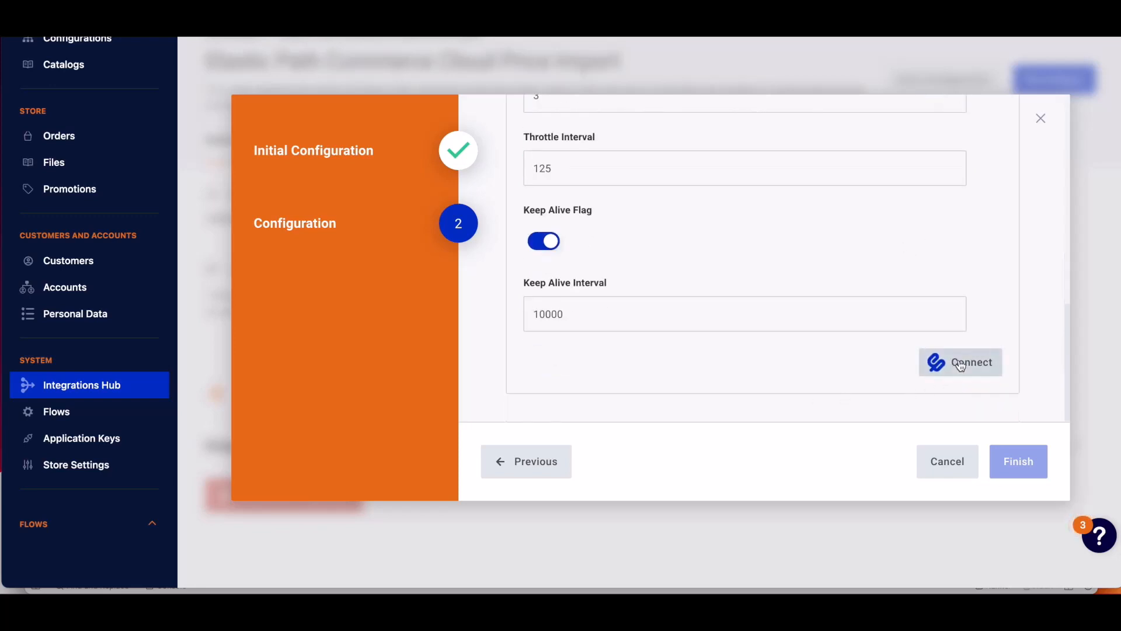
pyautogui.click(961, 363)
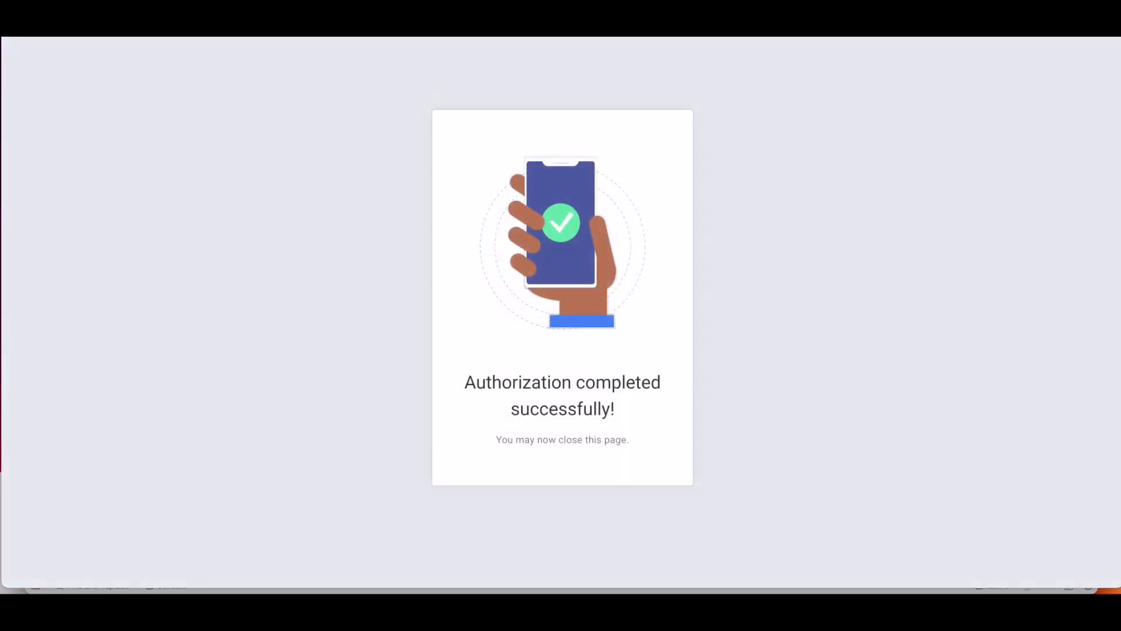
pyautogui.press('super+w')
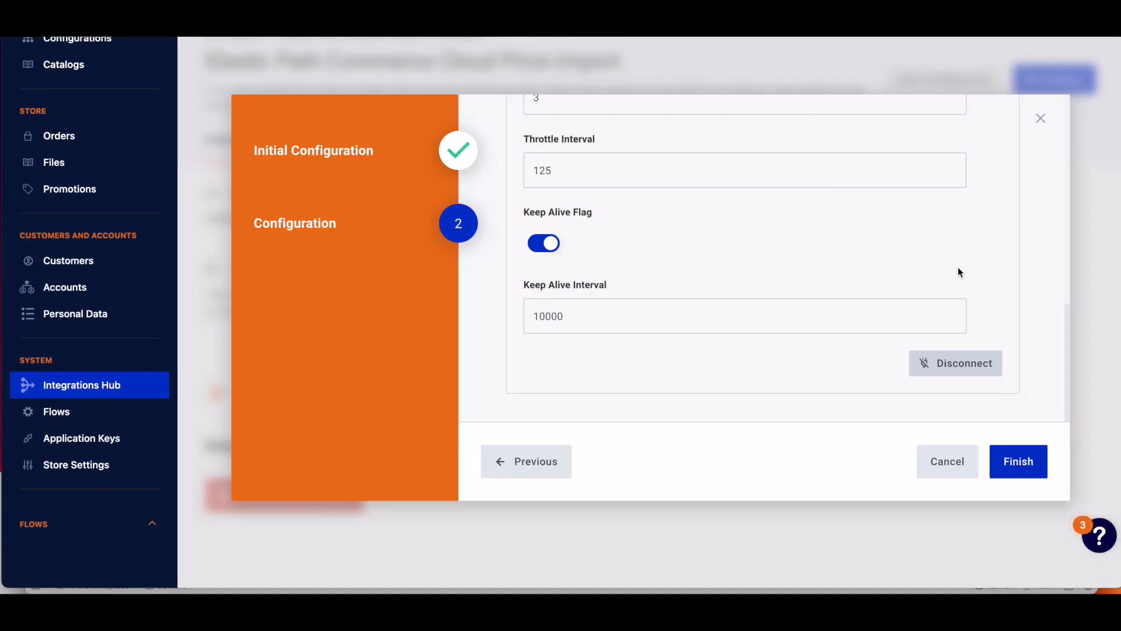
pyautogui.click(1016, 467)
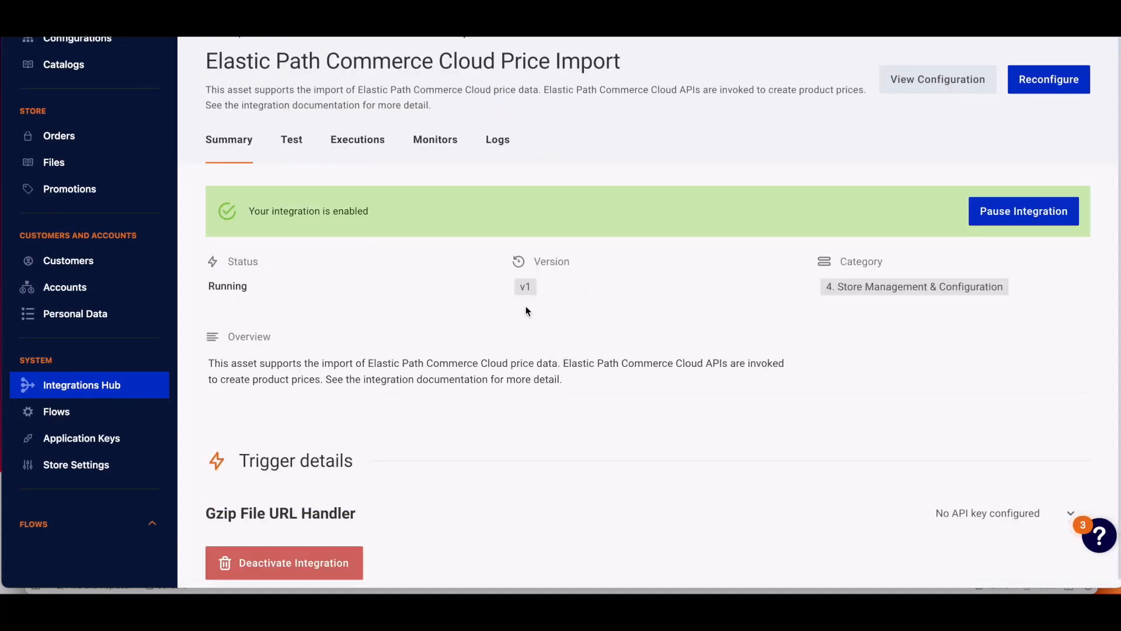
# Expand the Gzip File URL Handler trigger details and copy its trigger URL.
pyautogui.scroll(-1, 624, 347)
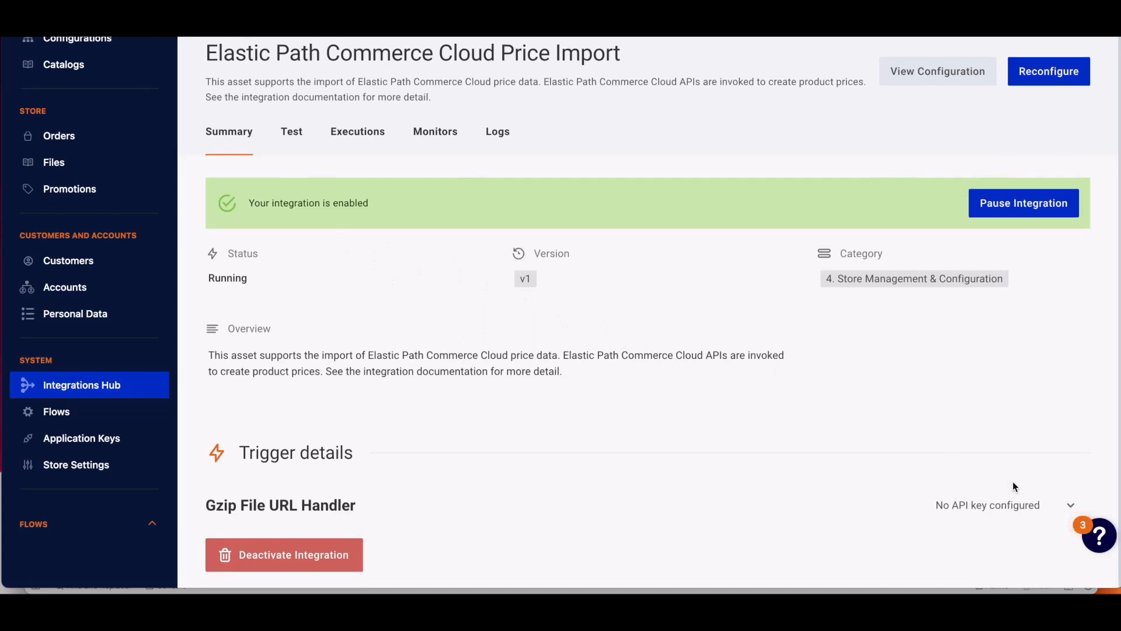
pyautogui.click(1071, 508)
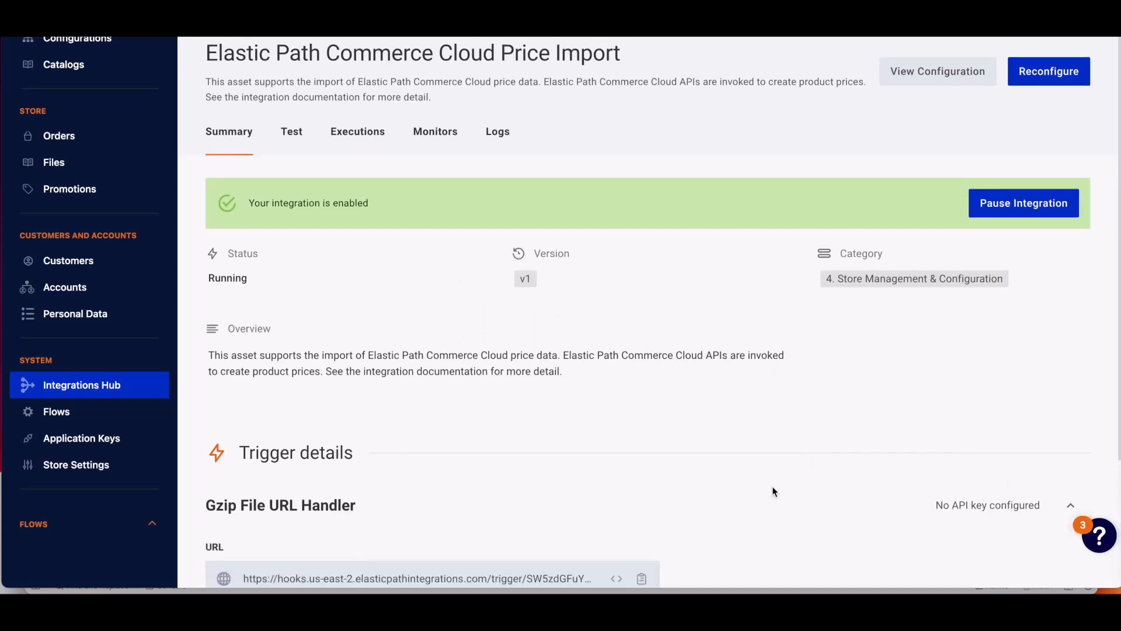
pyautogui.scroll(-3, 772, 488)
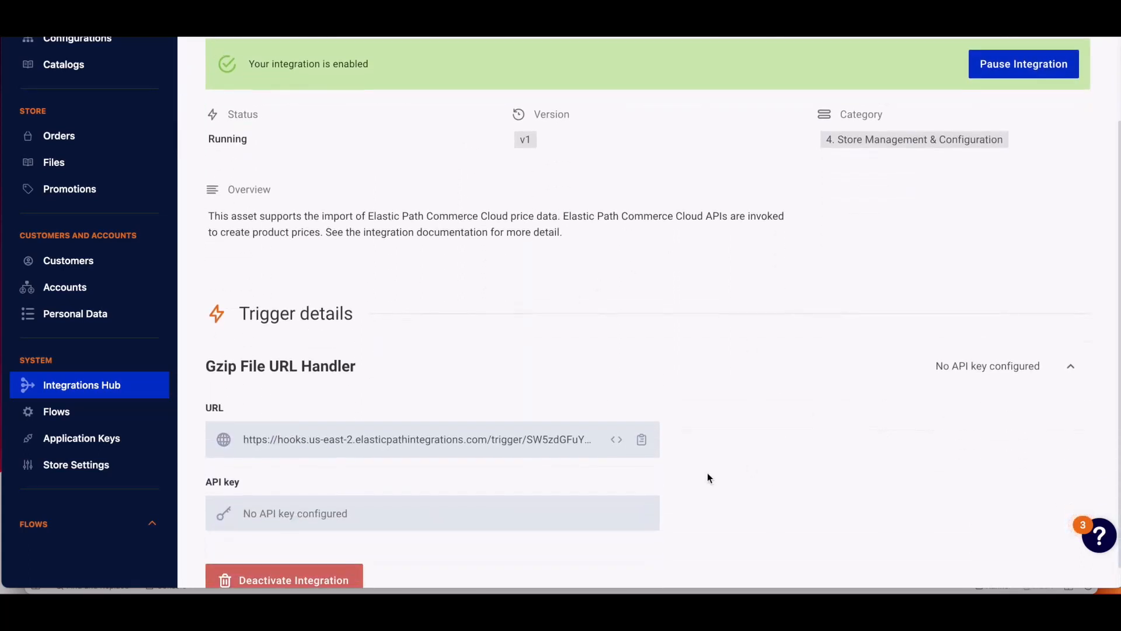
pyautogui.click(643, 442)
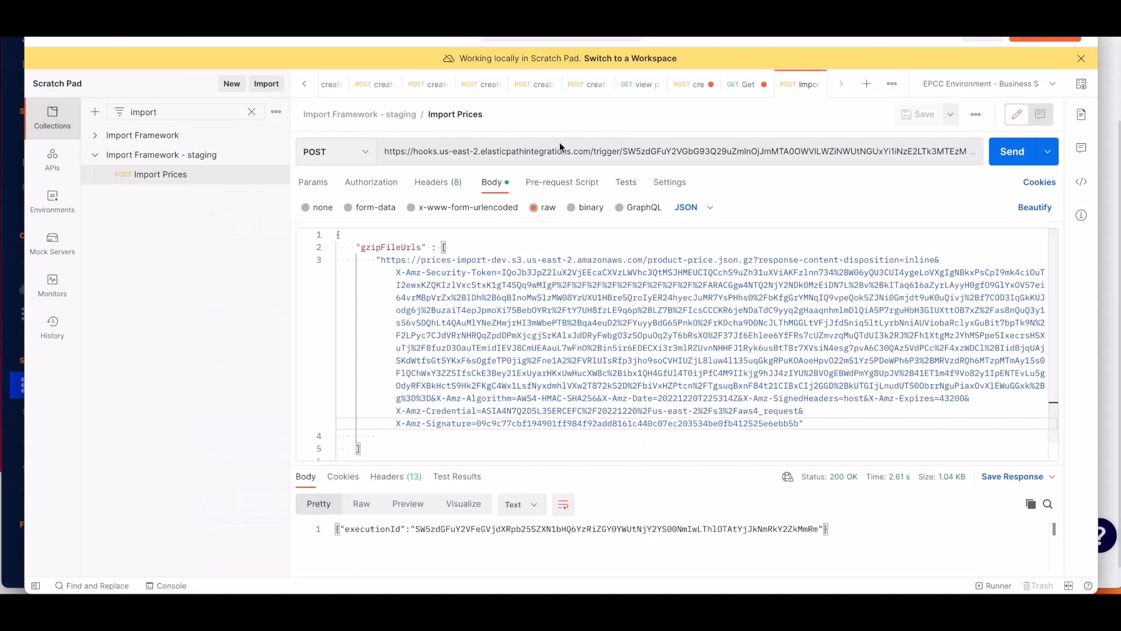
# In Postman, replace the Import Prices request URL with the copied trigger URL and save the request.
pyautogui.click(557, 153)
pyautogui.hotkey('ctrl', 'a')
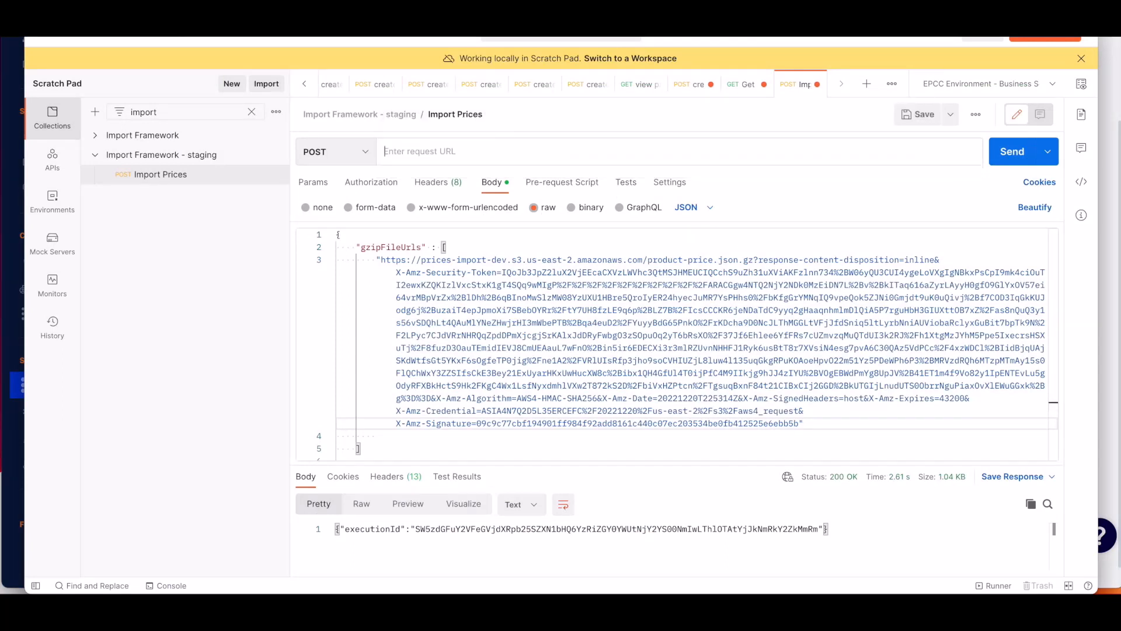
pyautogui.hotkey('ctrl', 'v')
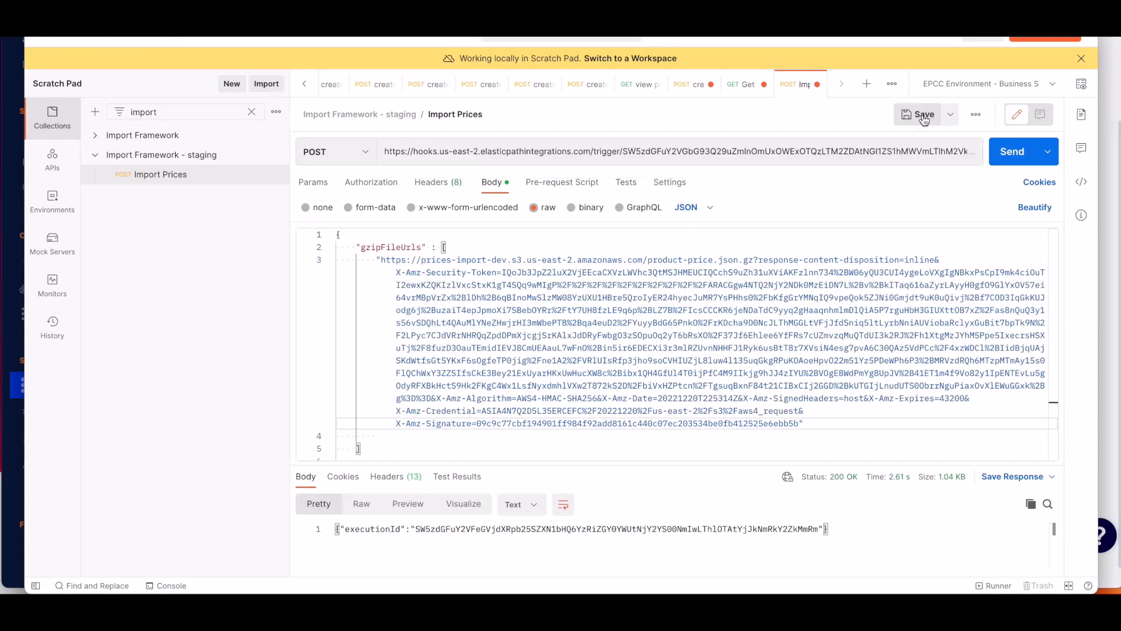
pyautogui.click(923, 120)
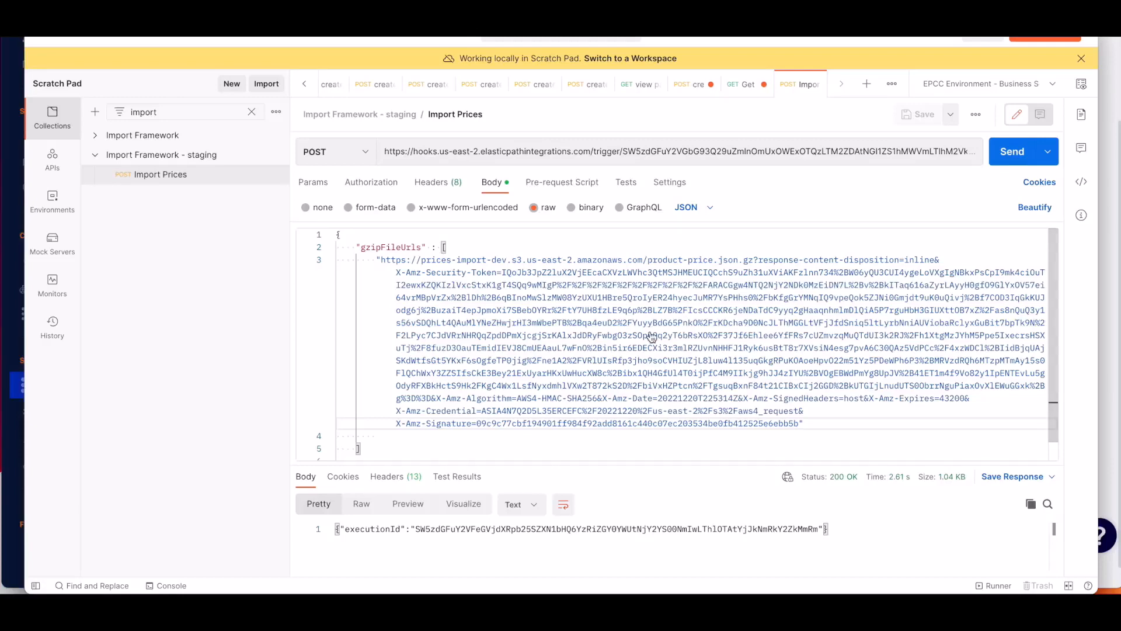
# Review the sample price import JSON structure in the text editor.
pyautogui.press('super+Tab')
pyautogui.scroll(5, 516, 305)
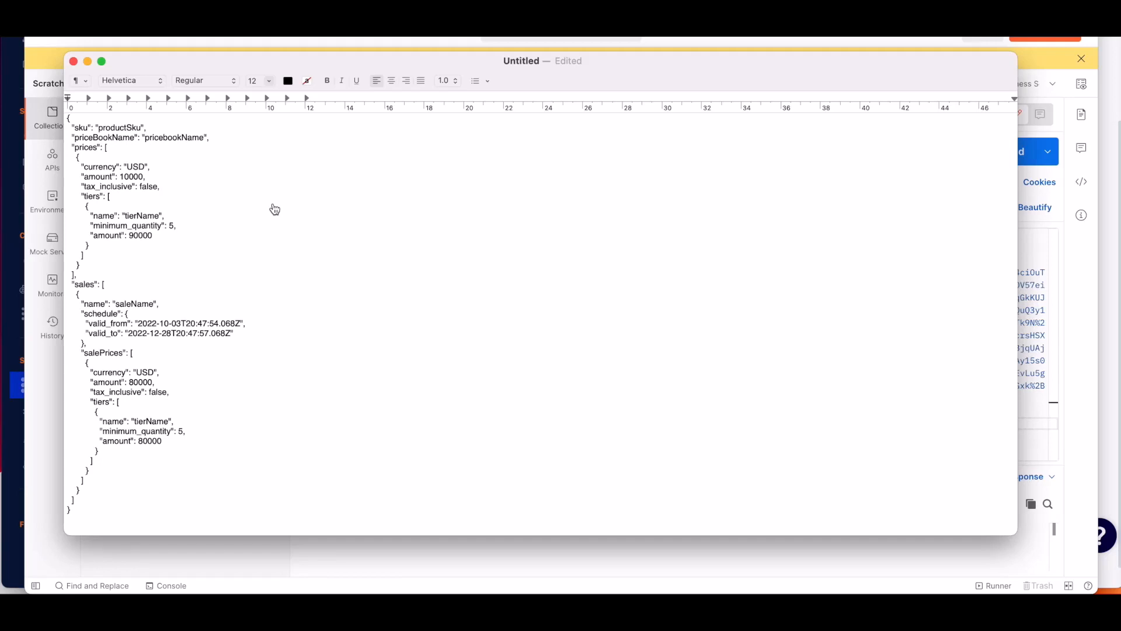
pyautogui.scroll(-5, 312, 295)
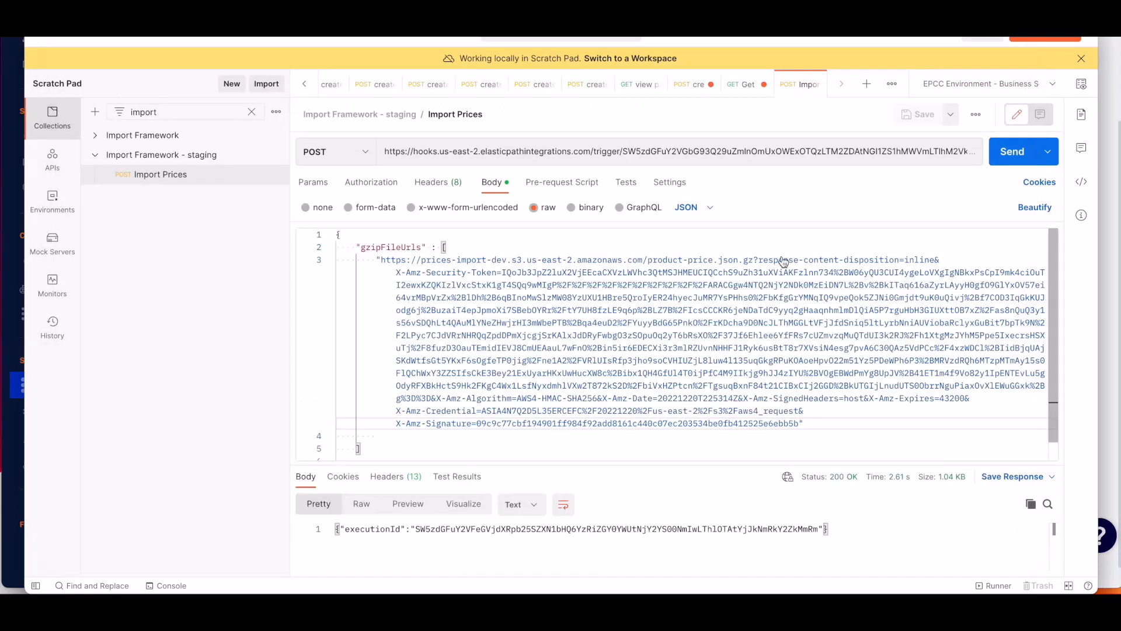
# Send the Import Prices POST request.
pyautogui.click(1010, 153)
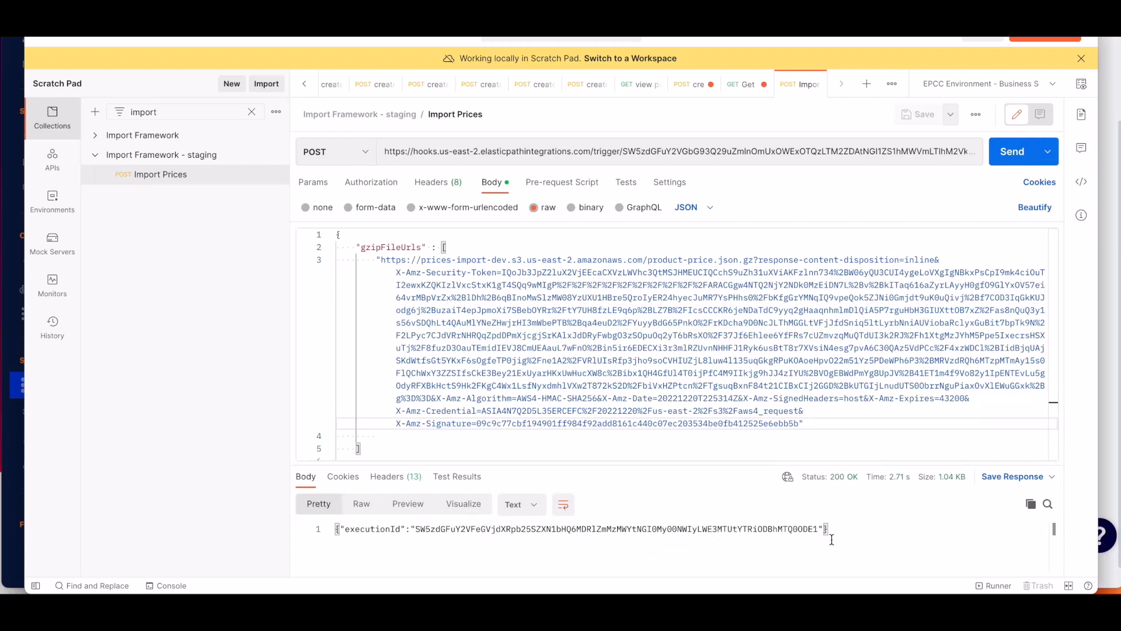
pyautogui.press('super+Tab')
# Open the integration's Executions to check the latest run's logs.
pyautogui.scroll(3, 664, 383)
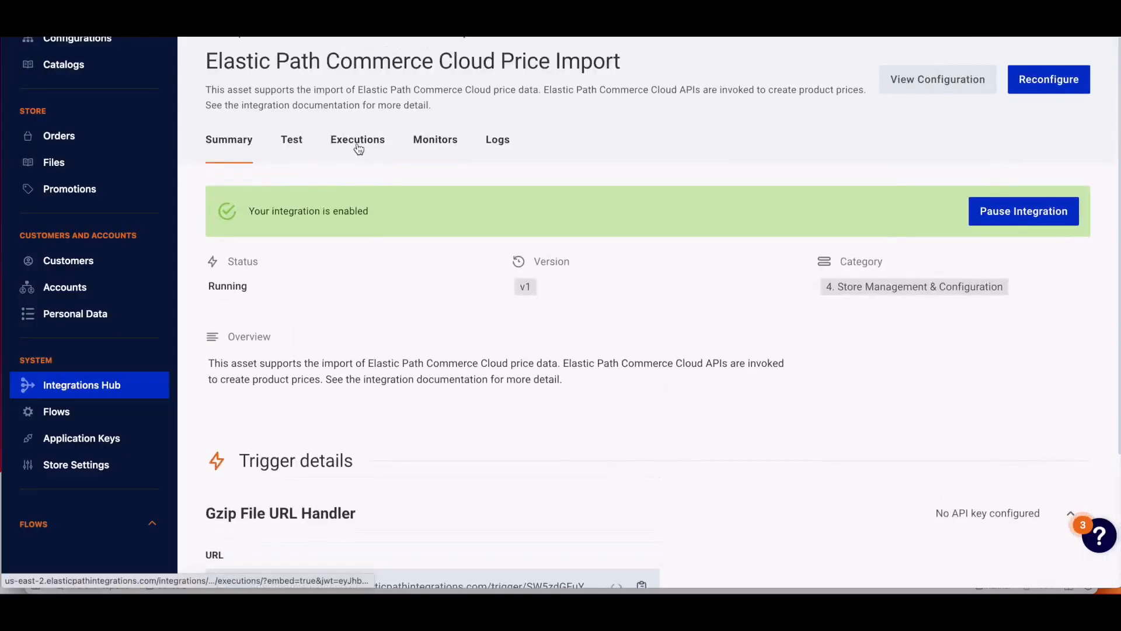
pyautogui.click(359, 150)
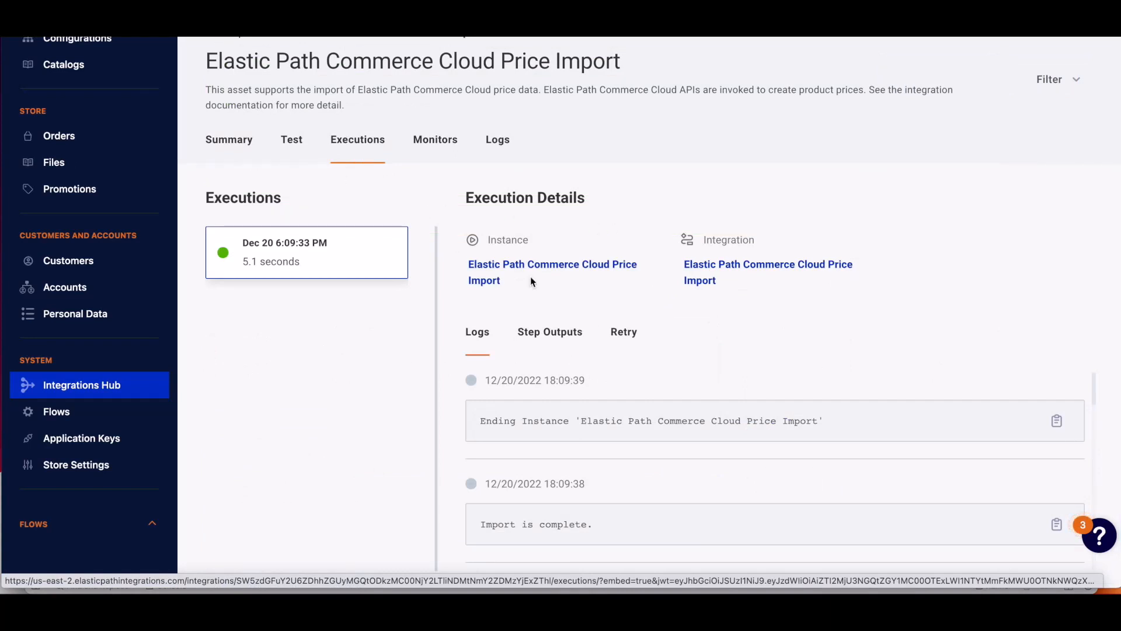
pyautogui.scroll(4, 90, 256)
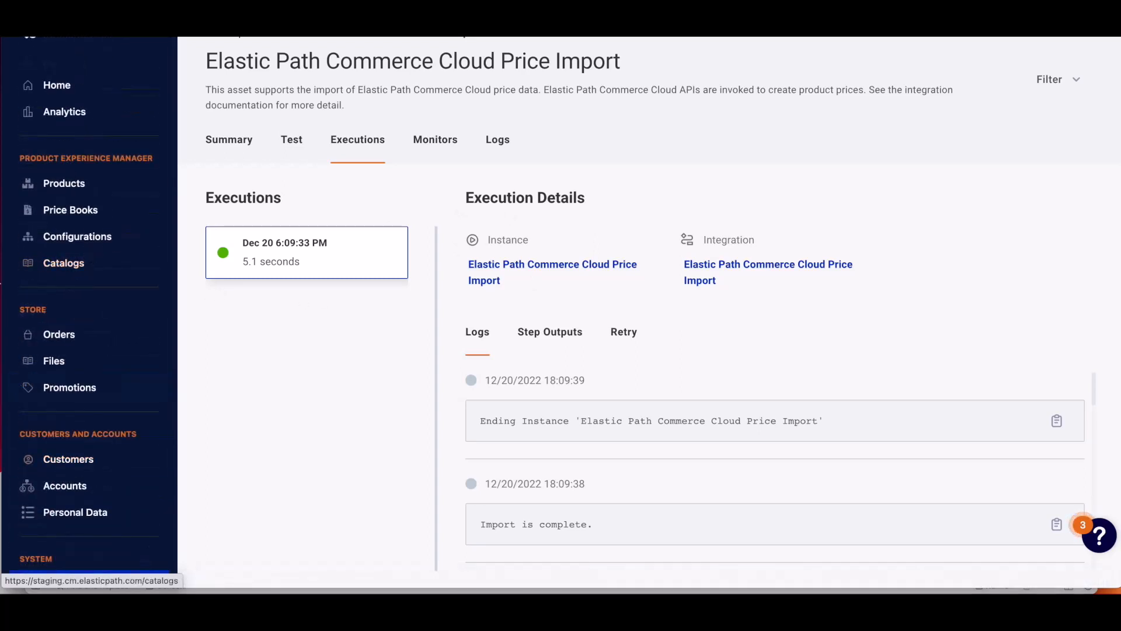
# Open the B2C_US_Pricebook price book and review its SKU prices.
pyautogui.click(63, 219)
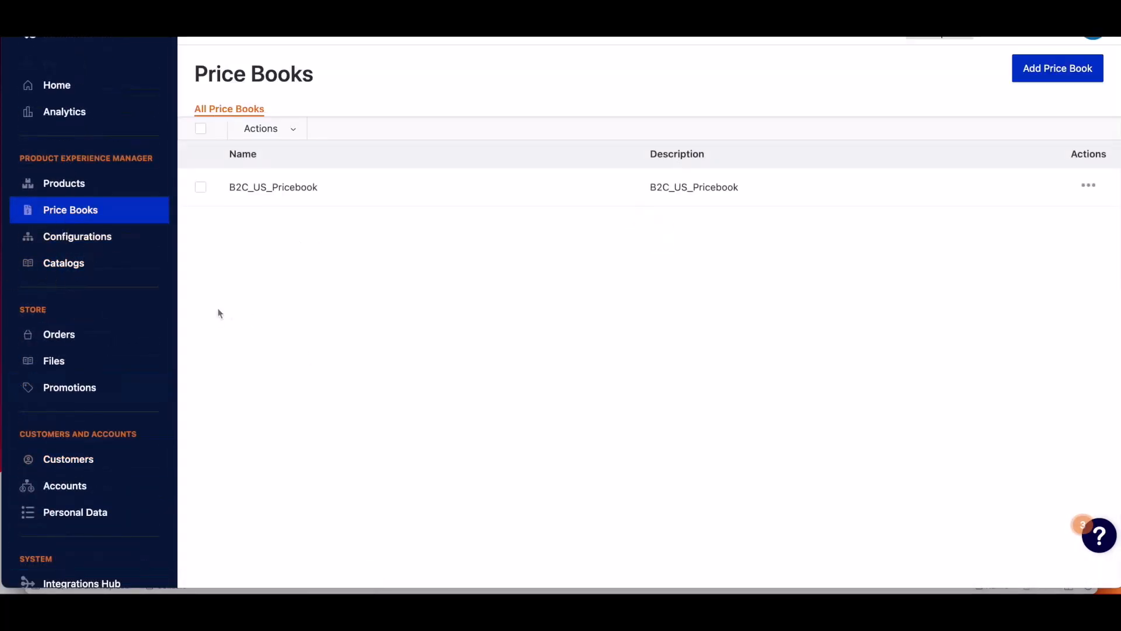
pyautogui.click(295, 195)
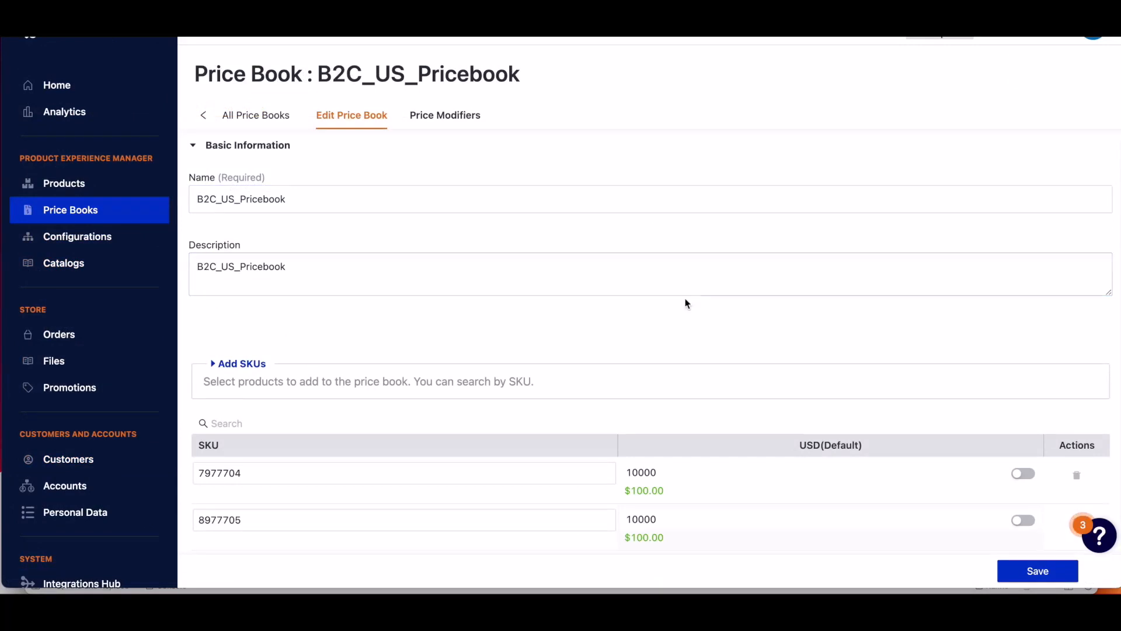
pyautogui.scroll(-5, 675, 314)
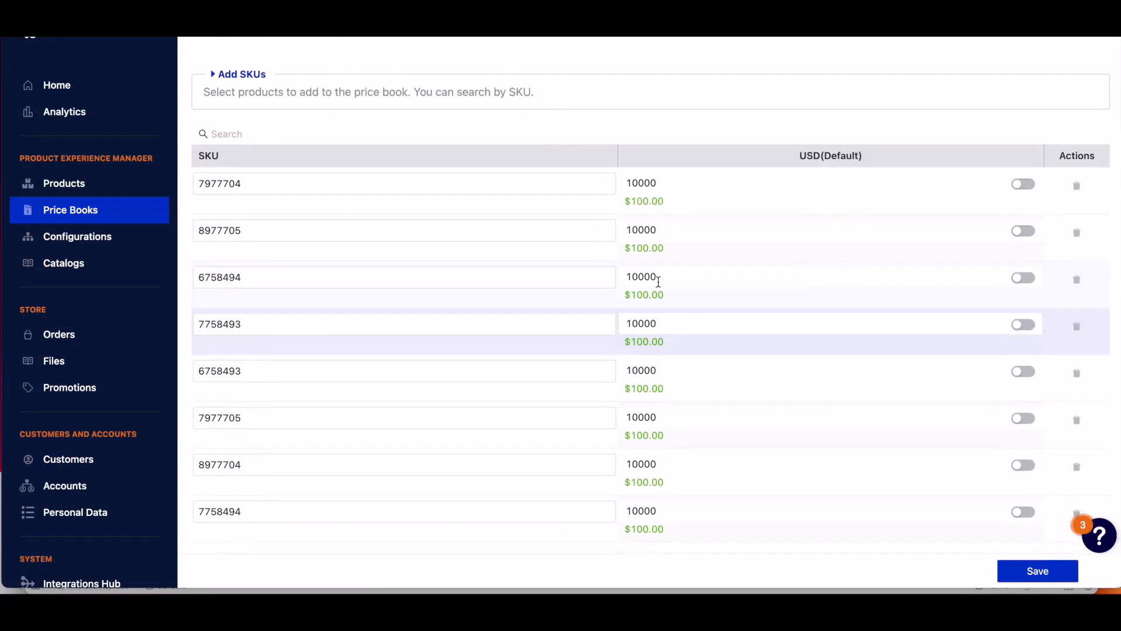
pyautogui.scroll(5, 678, 316)
pyautogui.scroll(-3, 646, 316)
pyautogui.scroll(-2, 646, 316)
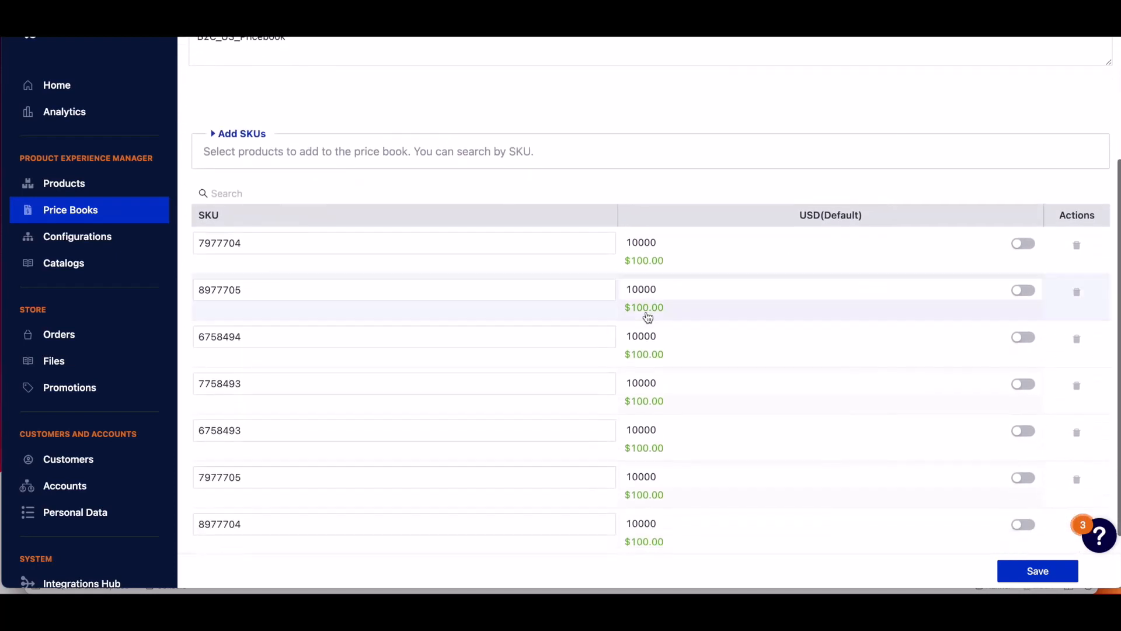